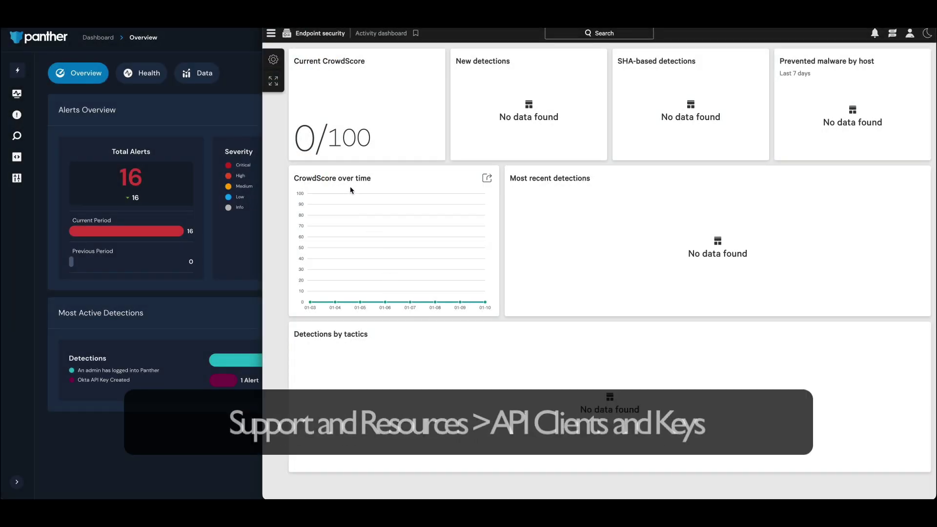
Step: Go to Support and resources > API clients and keys in the Falcon menu
click(272, 32)
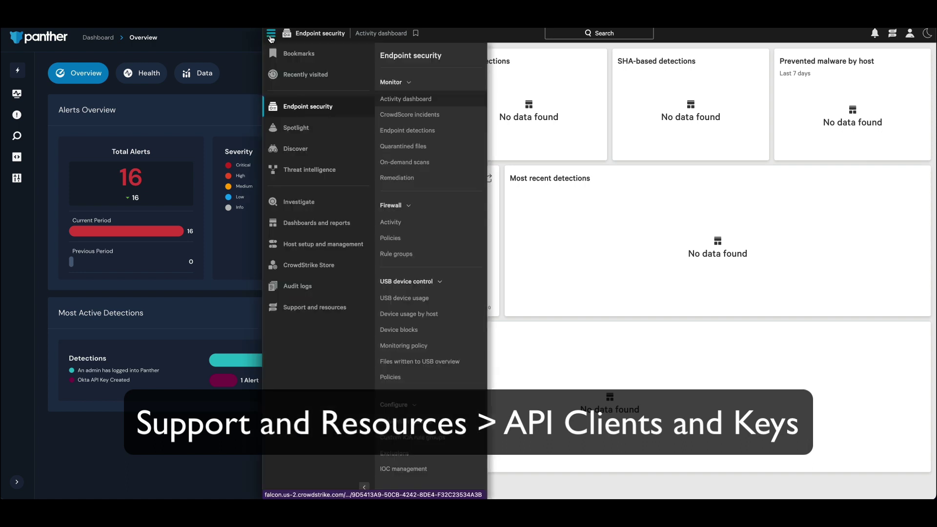
click(314, 308)
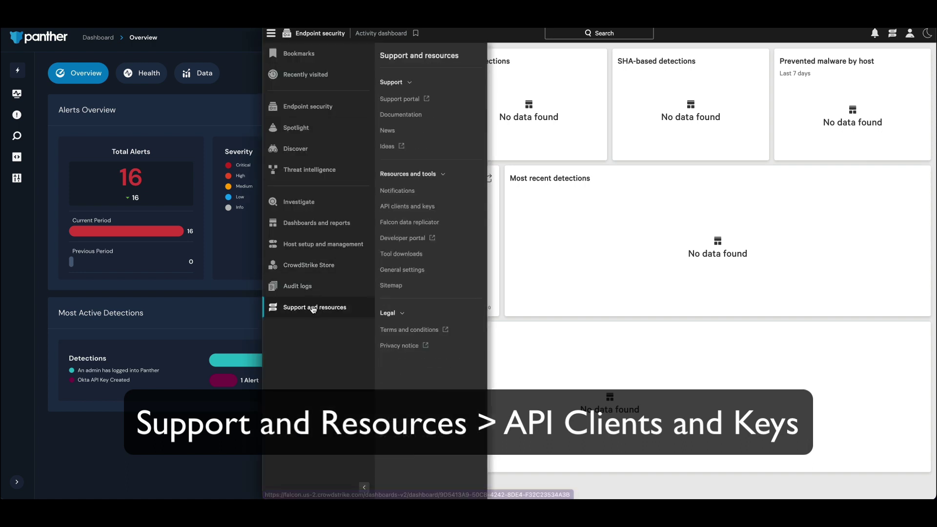
click(412, 208)
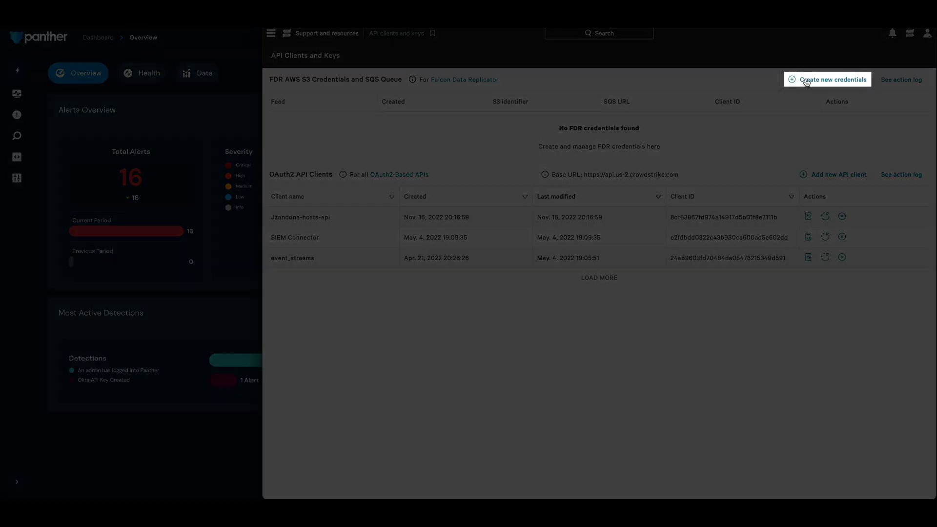
Step: Create new FDR AWS S3 credentials and SQS queue credentials
click(806, 80)
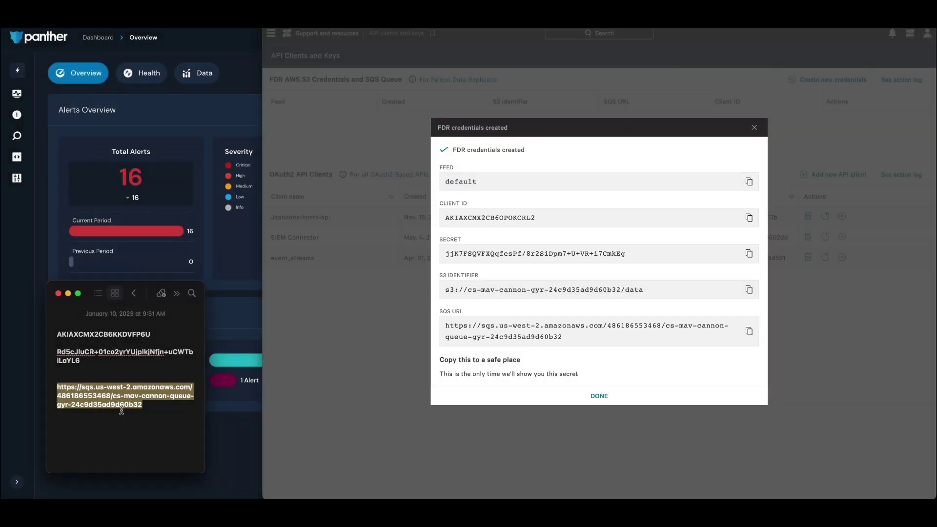
Step: Clear the old note text and paste in the new FDR client ID
click(147, 426)
key(super+a)
key(BackSpace)
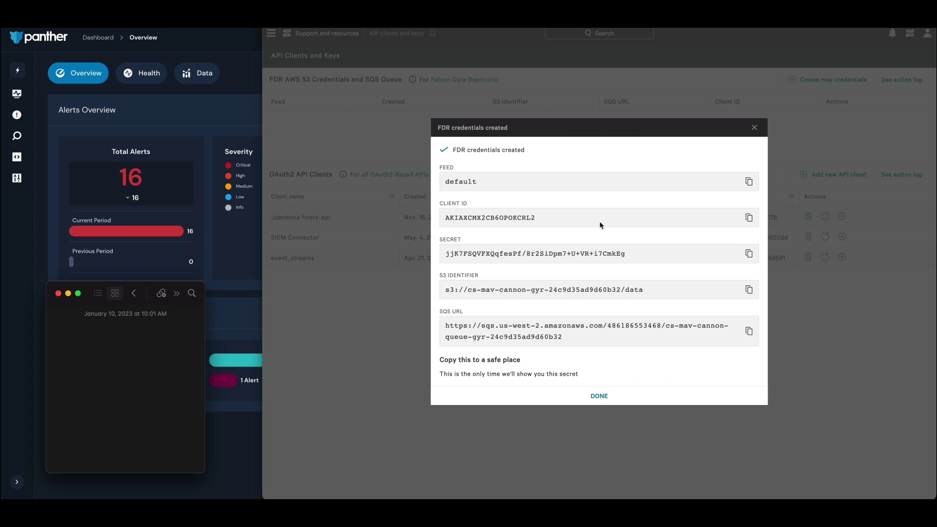
click(750, 218)
click(142, 346)
key(super+v)
Step: Paste the new secret and SQS URL into the note, then dismiss the confirmation
click(750, 254)
key(super+v)
click(749, 331)
click(139, 397)
key(super+v)
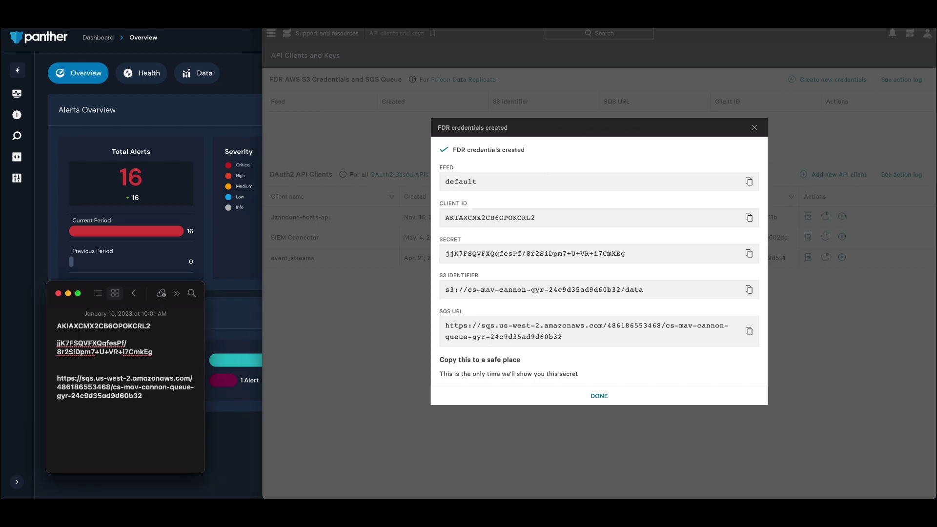
click(590, 397)
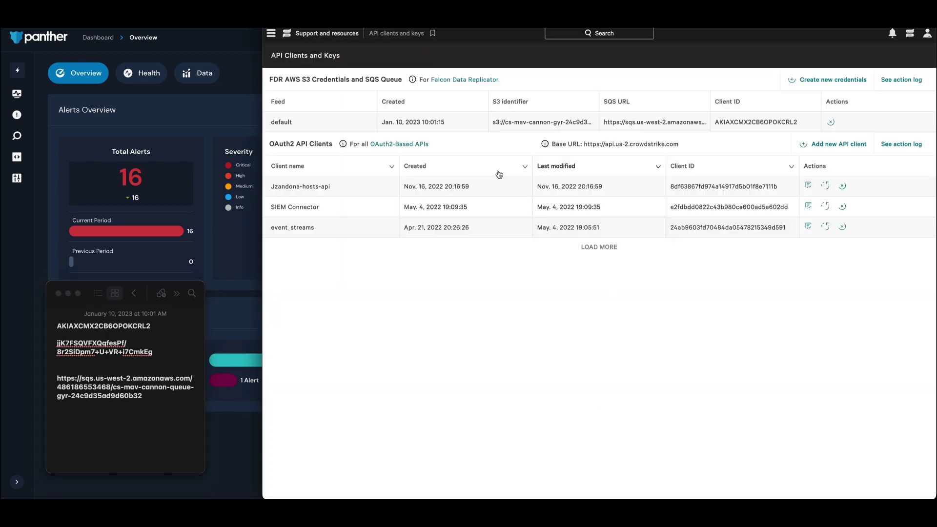
Step: From Configure > Log Sources, create a new source and begin CrowdStrike source setup
click(223, 42)
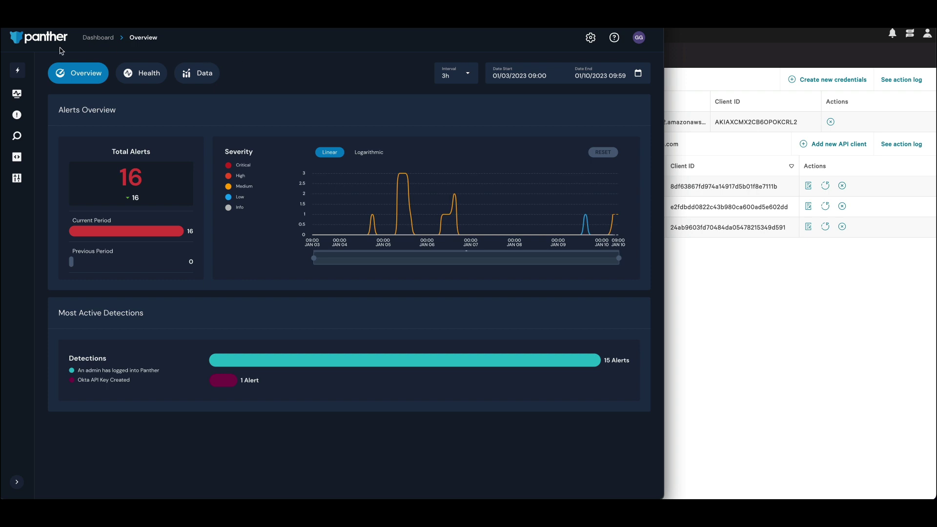
mouse_move(17, 178)
click(44, 178)
click(52, 196)
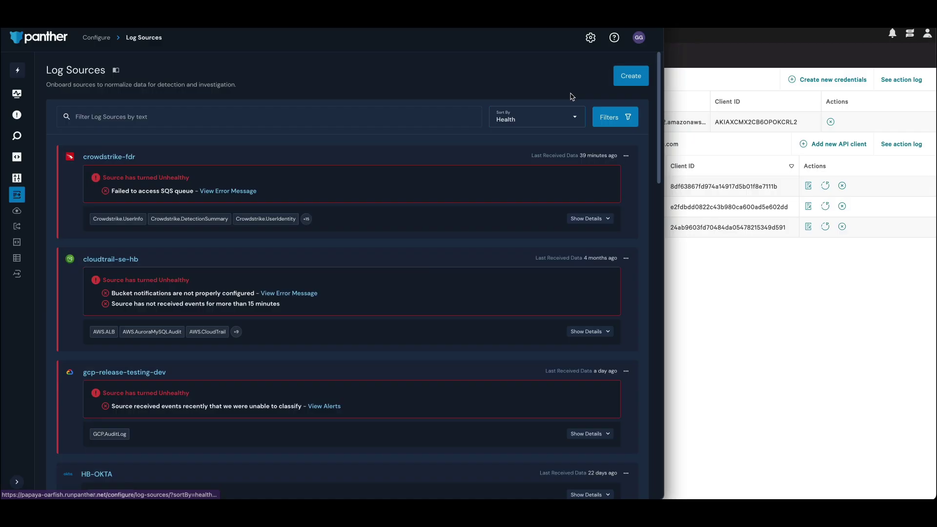
click(631, 75)
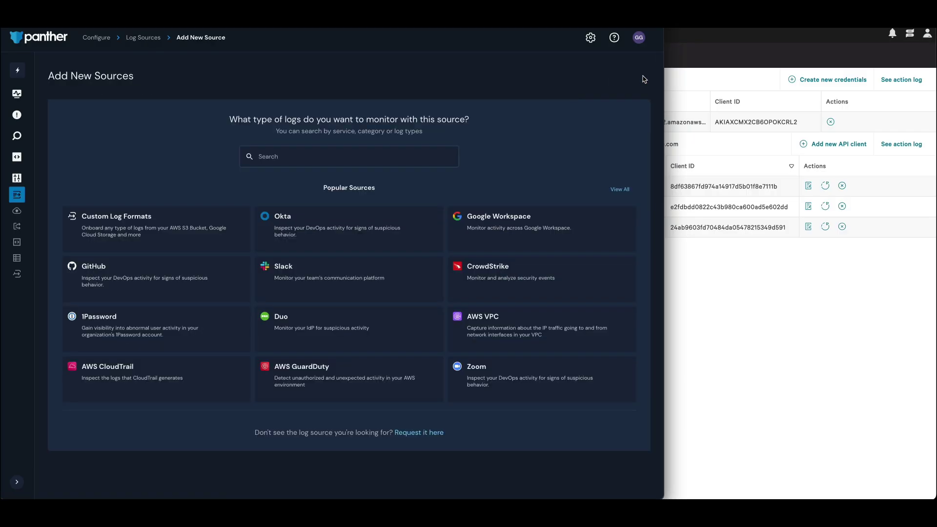
text(crowd)
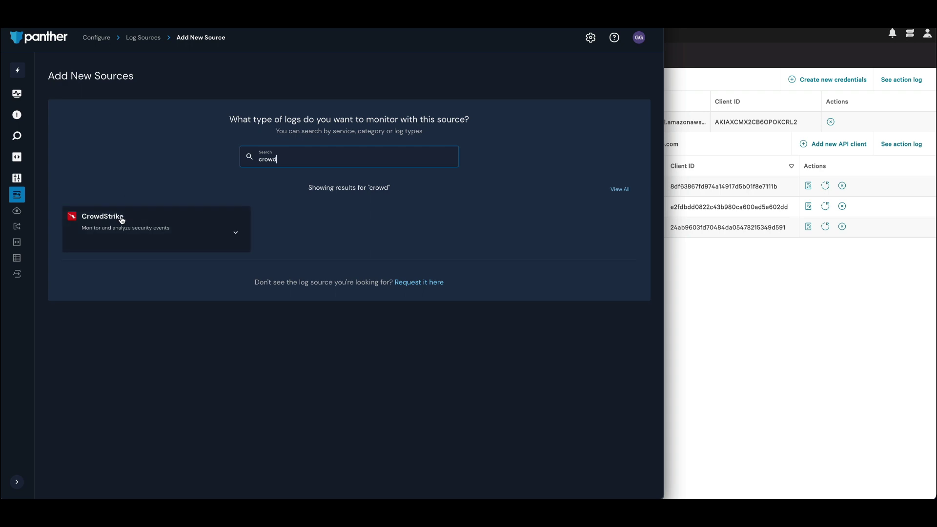
click(122, 220)
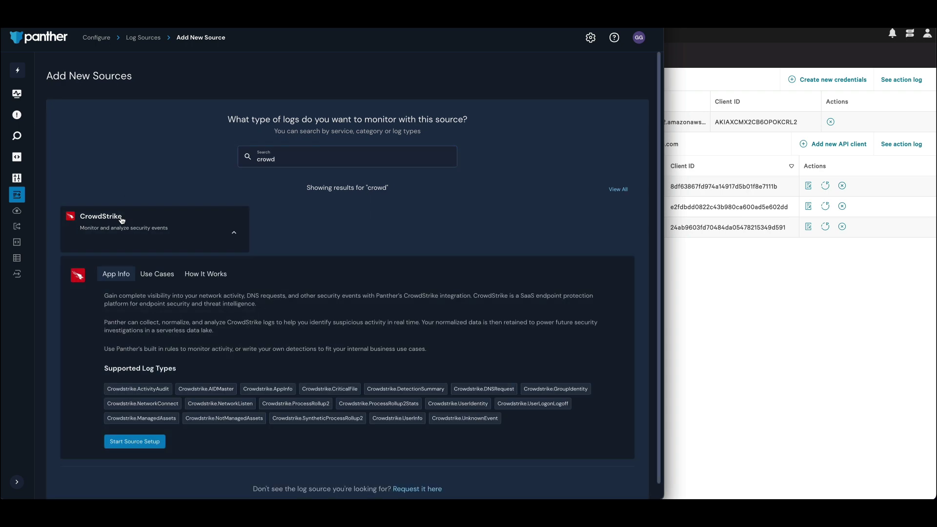
click(126, 443)
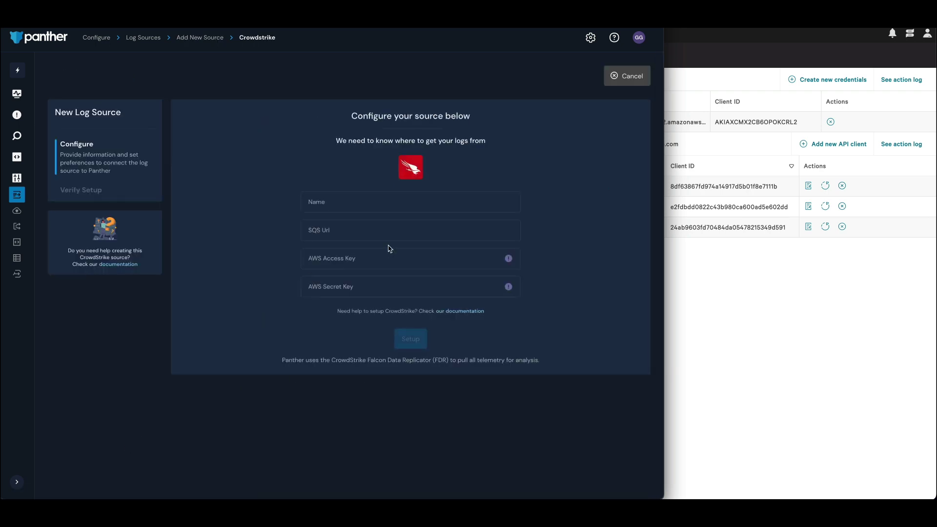
Step: Name the source CS-US-PROD and paste the client ID as the AWS Access Key
click(324, 202)
text(CS-US-PROD)
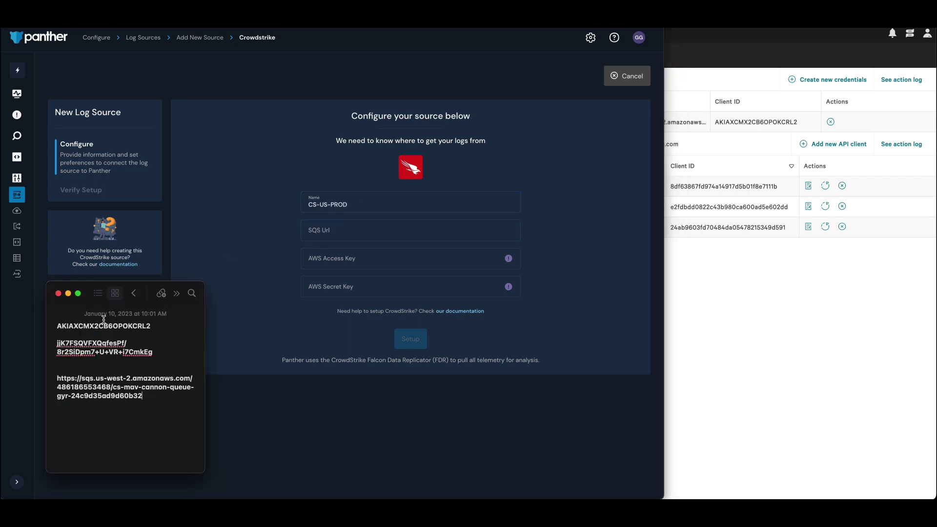
mouse_move(88, 284)
mouse_down()
mouse_move(668, 198)
mouse_move(708, 131)
mouse_up()
double_click(700, 173)
click(338, 260)
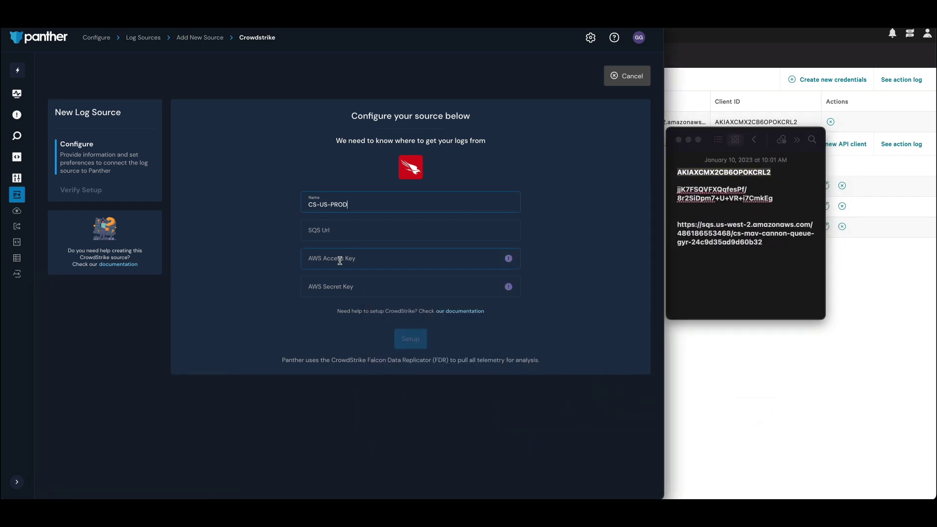
key(ctrl+v)
Step: Paste the secret into AWS Secret Key and the SQS URL into SQS Url
click(764, 239)
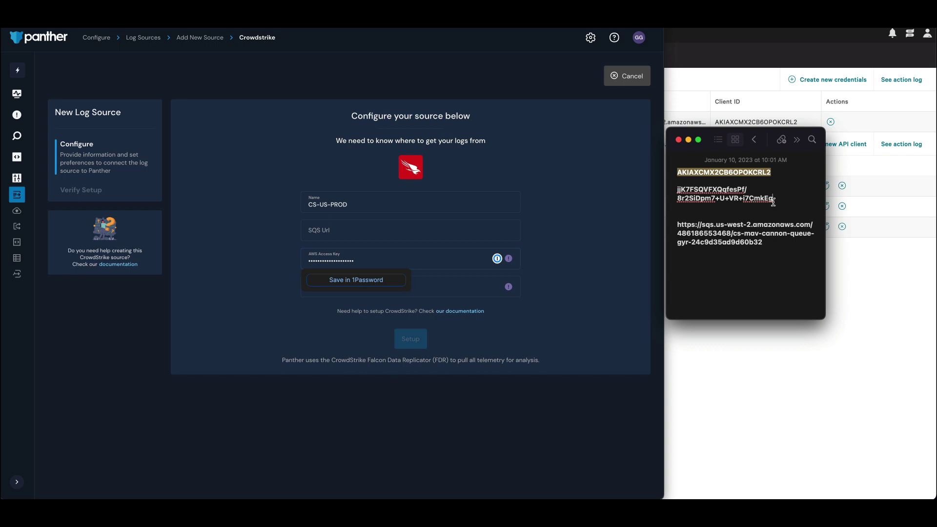
drag(775, 199, 673, 189)
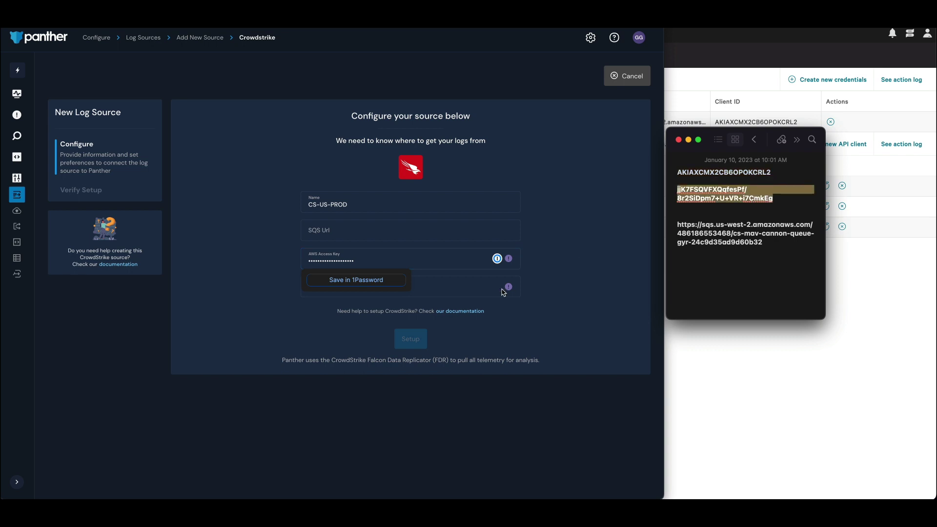
click(463, 285)
key(ctrl+v)
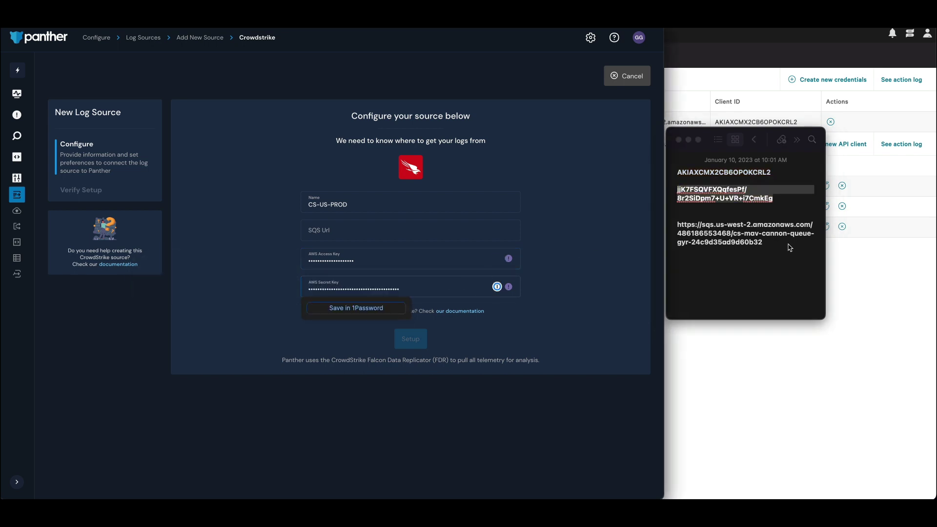
click(776, 243)
drag(774, 243, 675, 221)
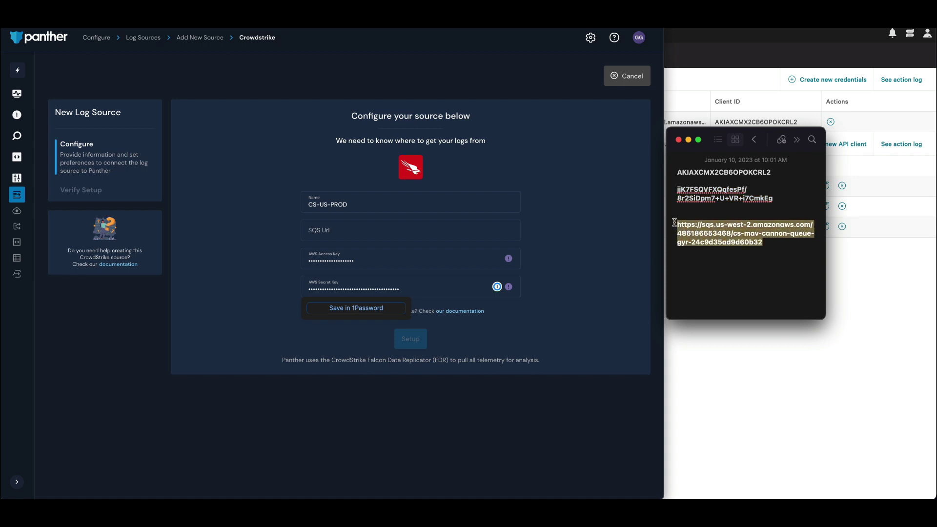
click(337, 234)
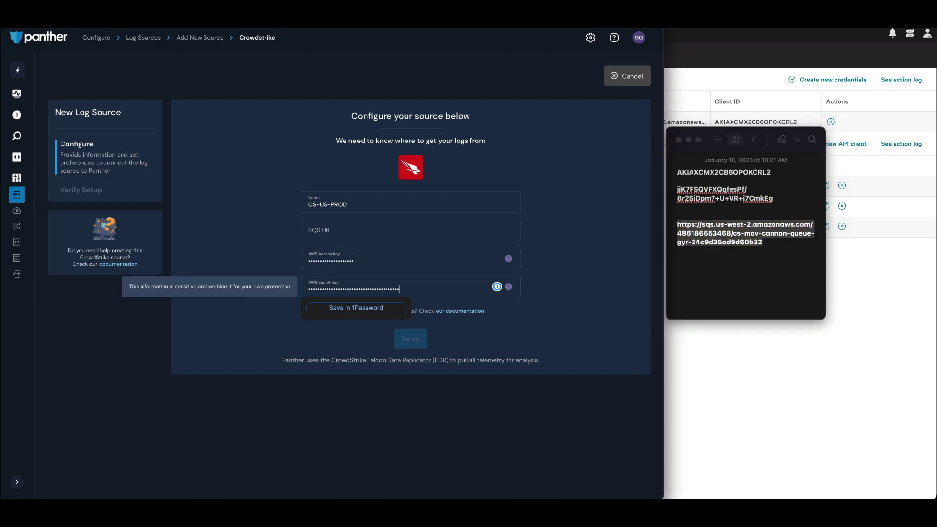
key(ctrl+v)
Step: Submit the CS-US-PROD source setup and wait for Verify Setup
click(414, 344)
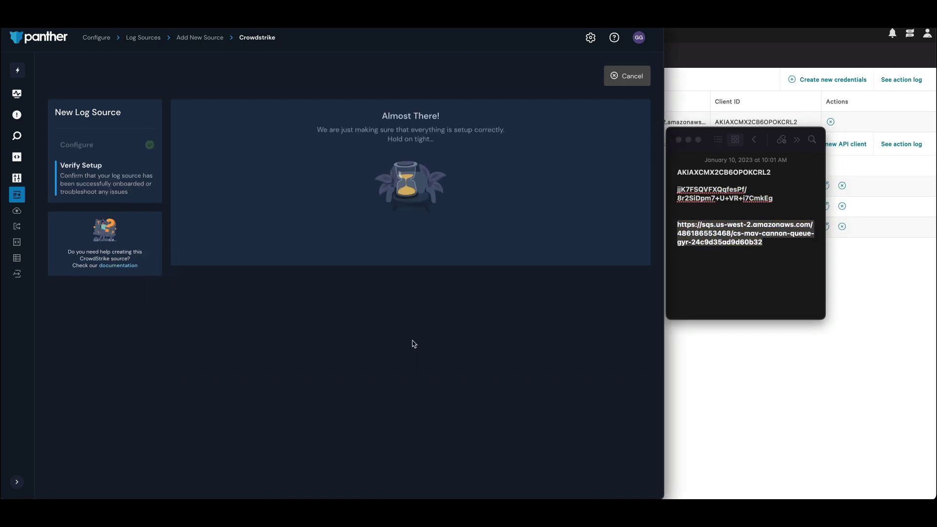